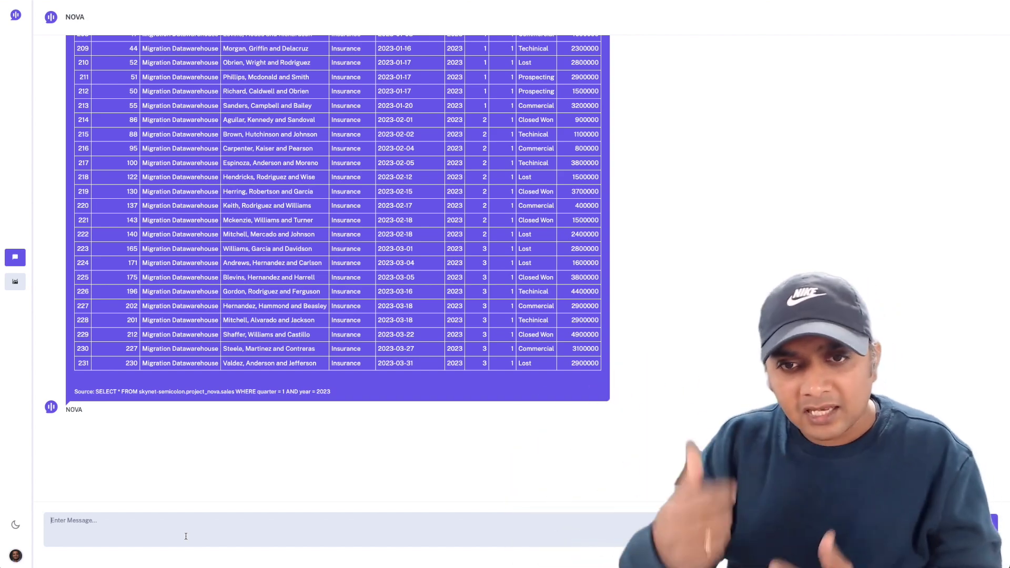
Reply to the Q1 2023 sales question, adding the line 'Show total deal amount by Business Unit.'
scroll(507, 261, "up", 20)
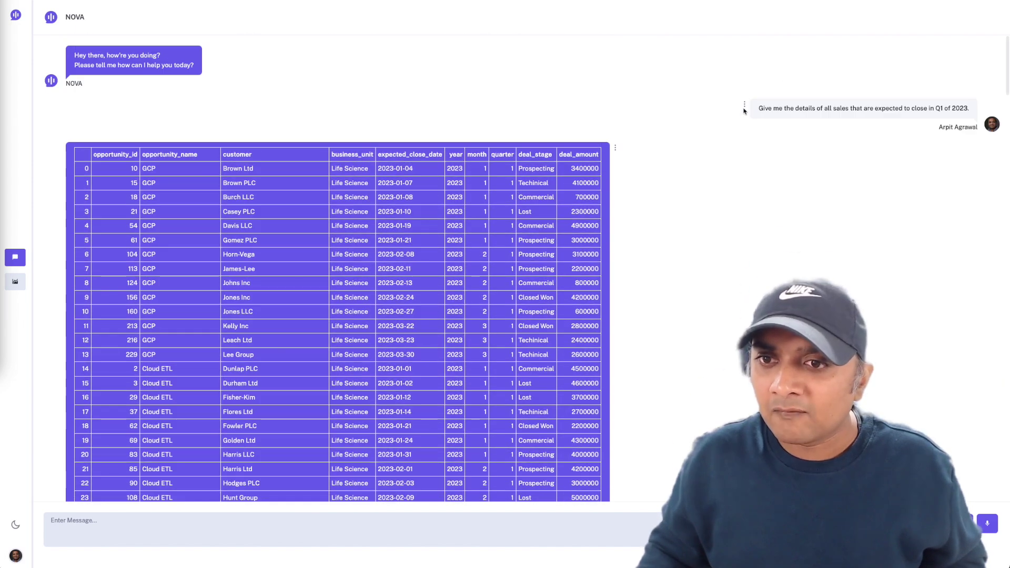
left_click(745, 106)
left_click(729, 121)
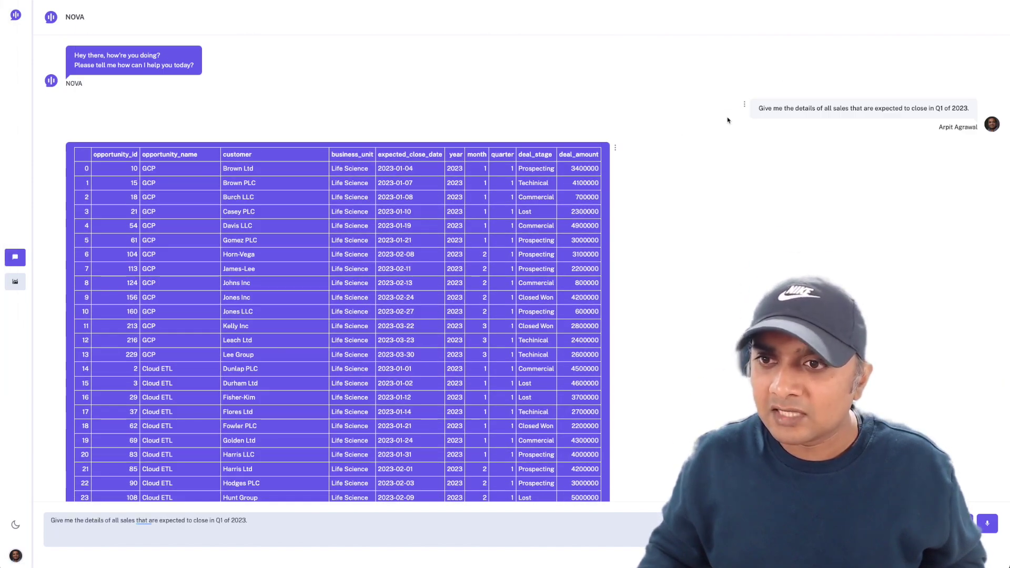
key("shift+Return")
type("Show total deal amount by Business Unit.")
key("Return")
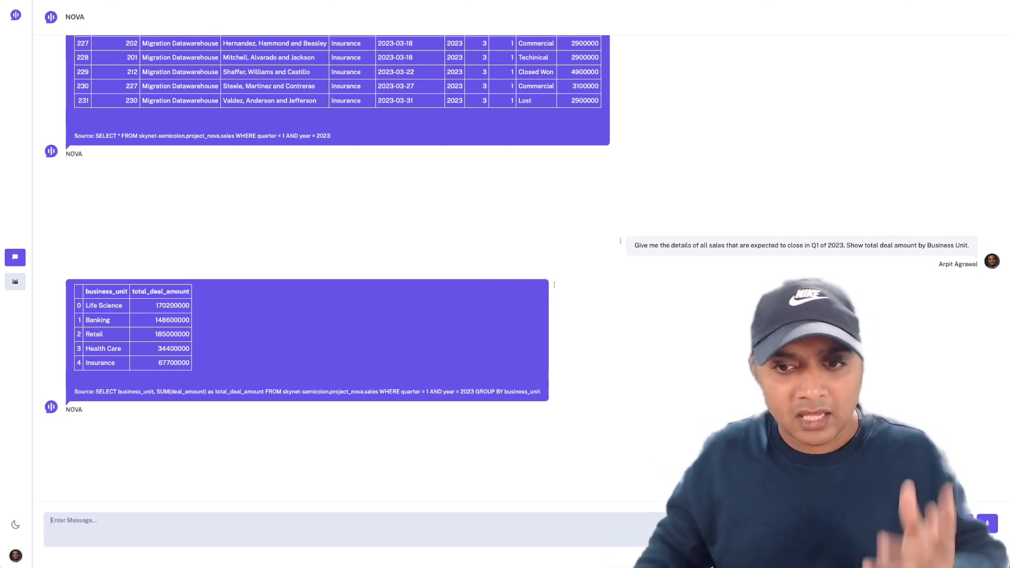
left_click(554, 287)
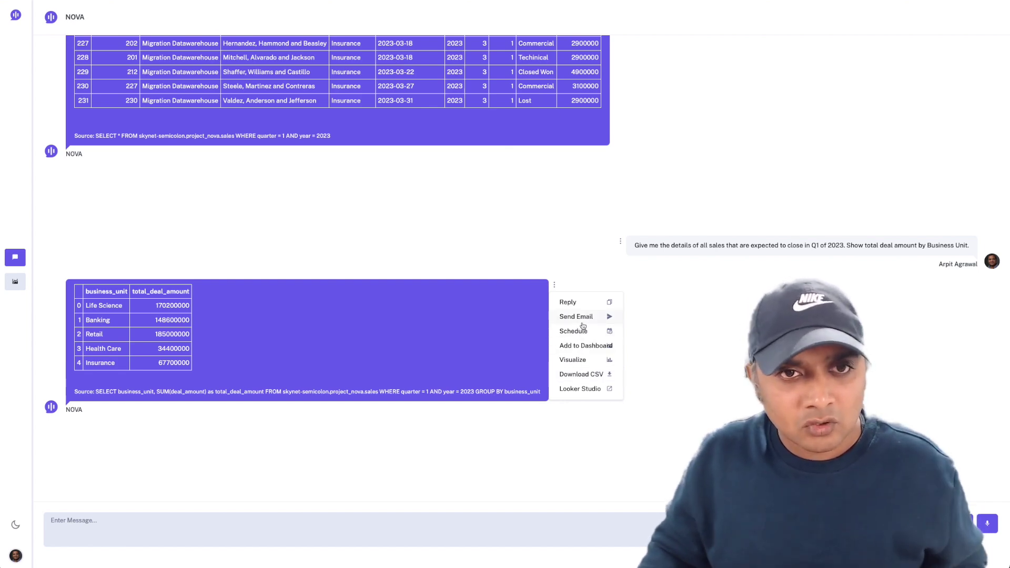
left_click(579, 332)
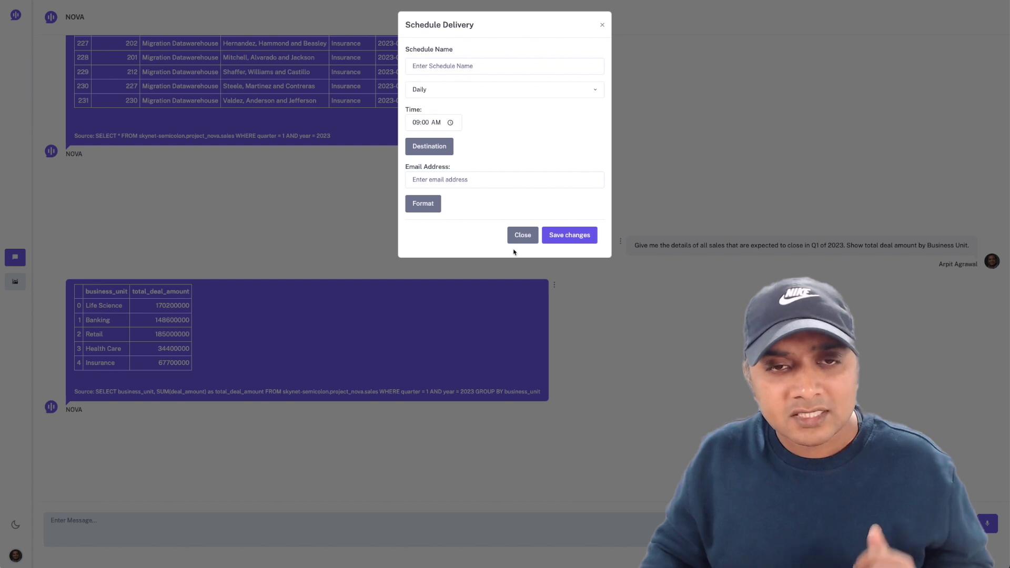
left_click(442, 151)
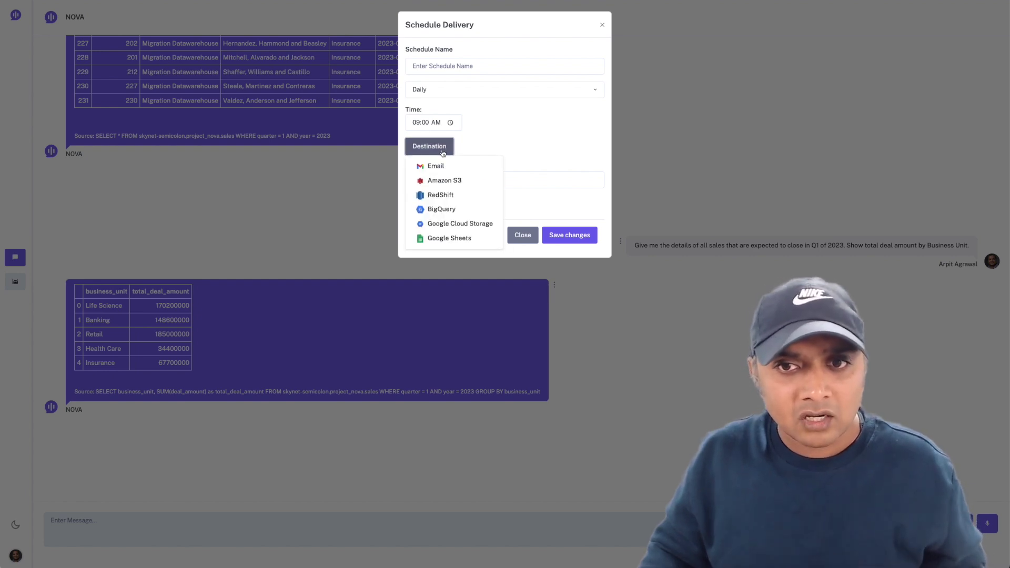
left_click(469, 150)
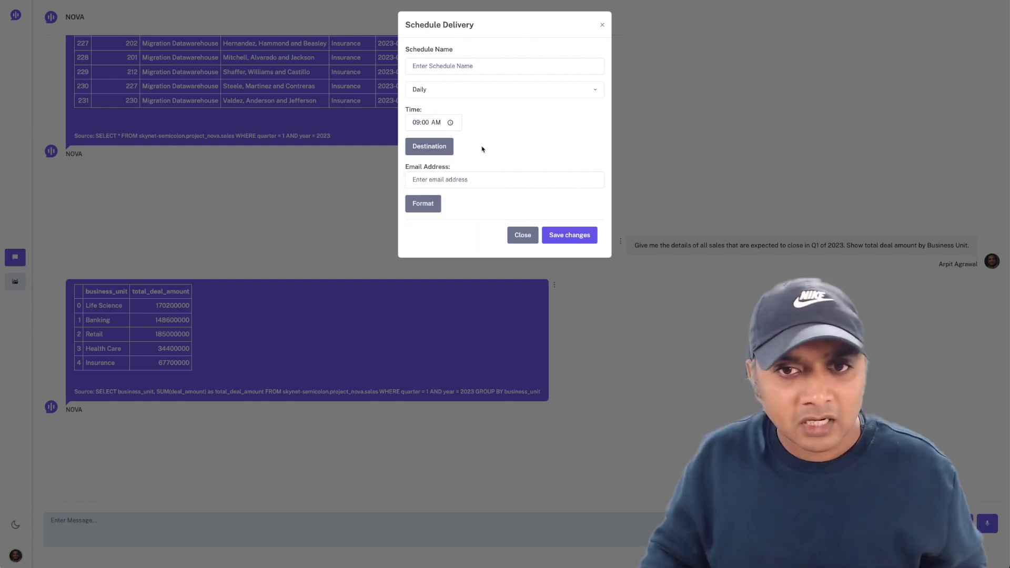
left_click(530, 238)
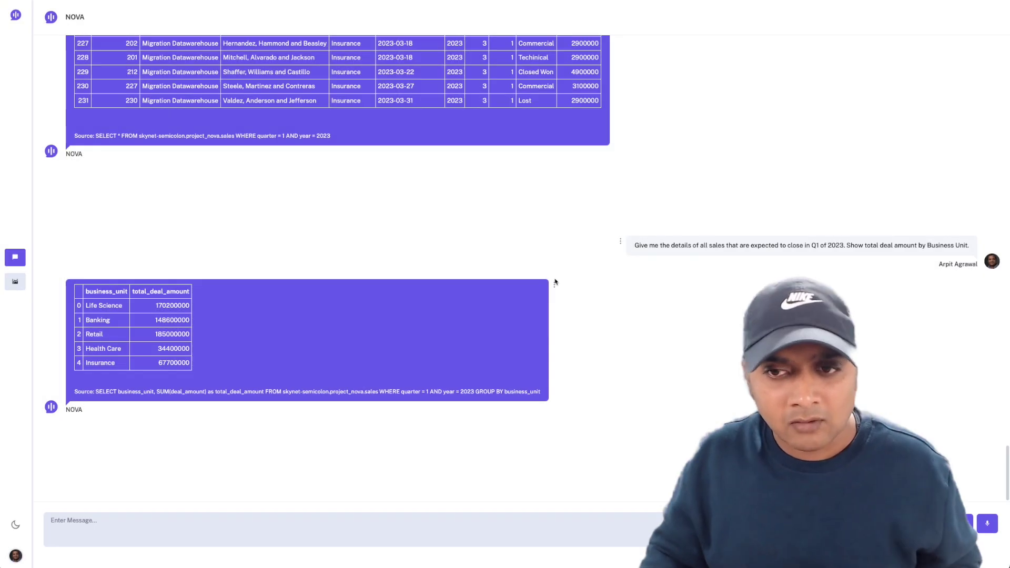
Visualize the business-unit totals, trying bar and pie charts before generating a doughnut chart
left_click(554, 284)
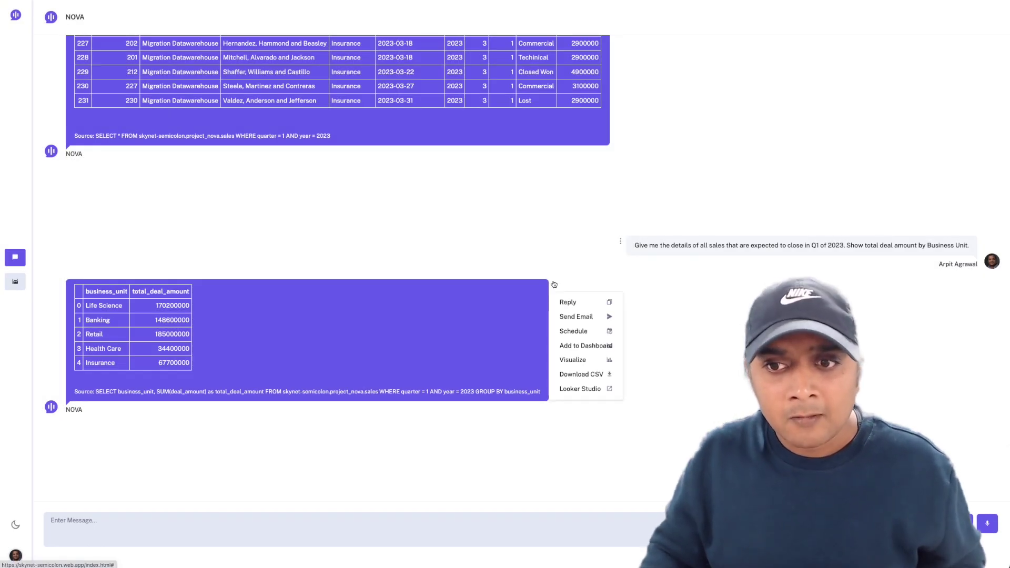
left_click(573, 360)
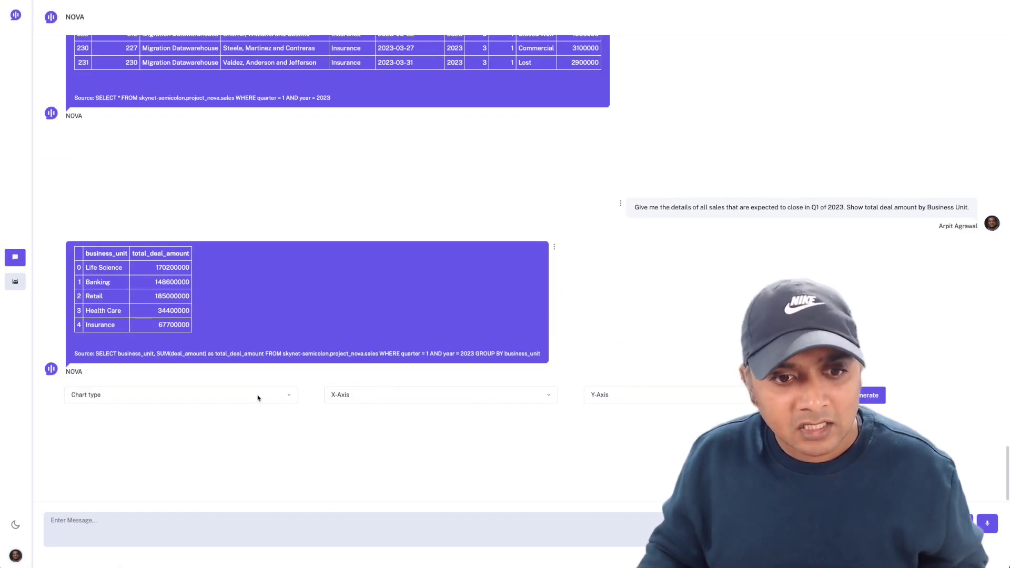
left_click(258, 396)
left_click(253, 406)
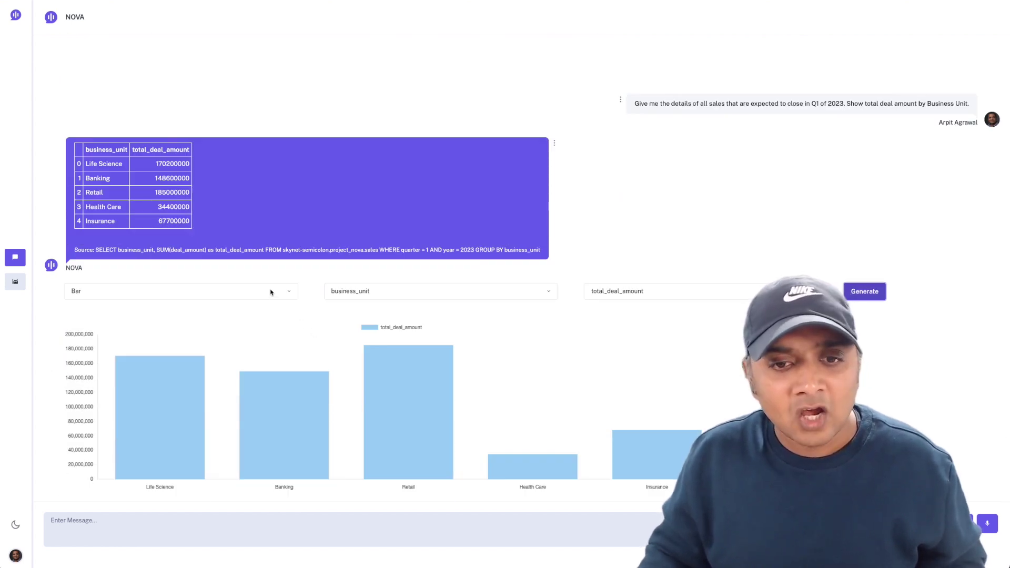
key("p")
left_click(151, 294)
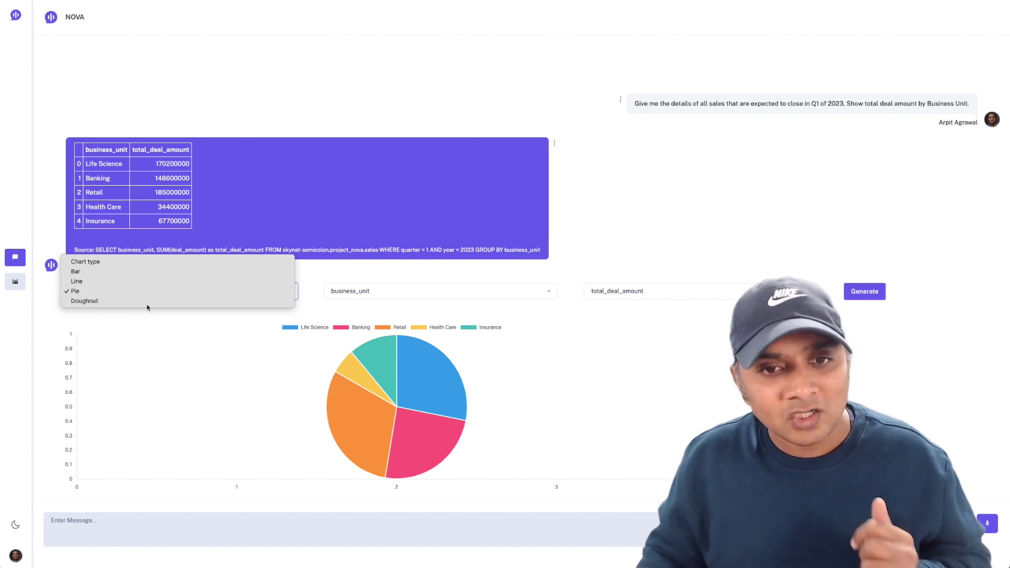
left_click(146, 304)
left_click(875, 293)
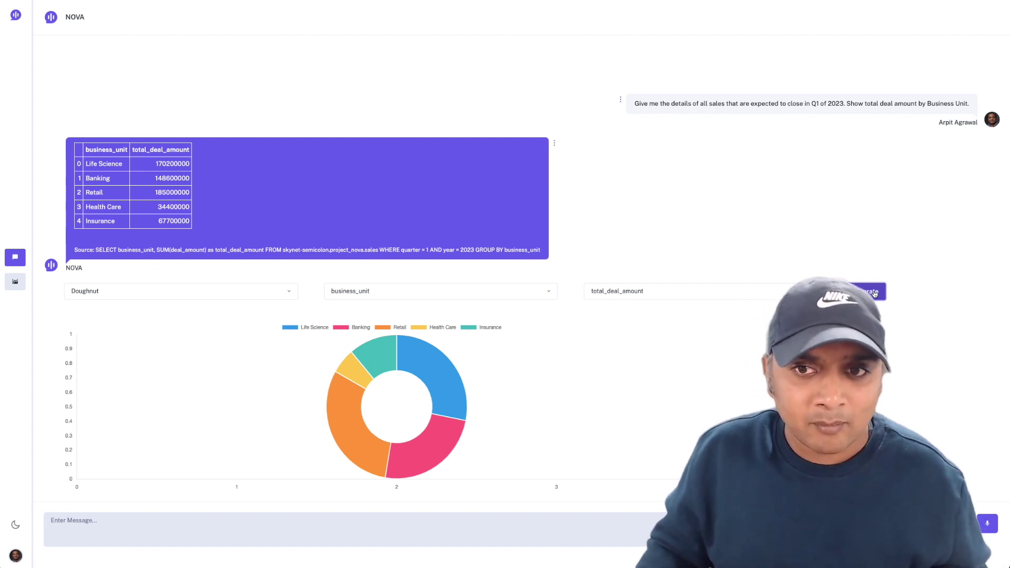
Export the business-unit deal totals to a new Looker Studio report, then close that tab
left_click(555, 144)
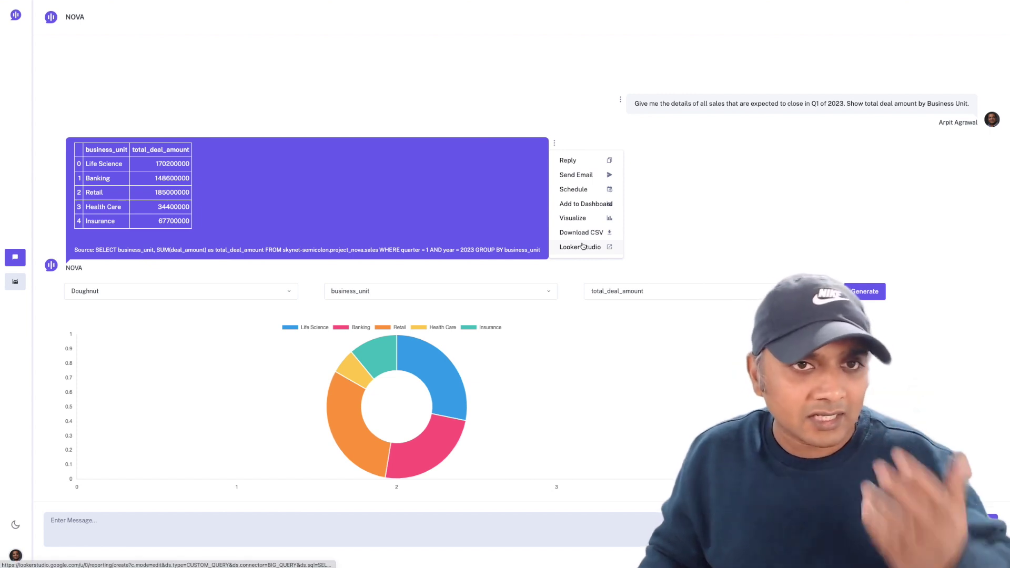
left_click(593, 165)
left_click(554, 143)
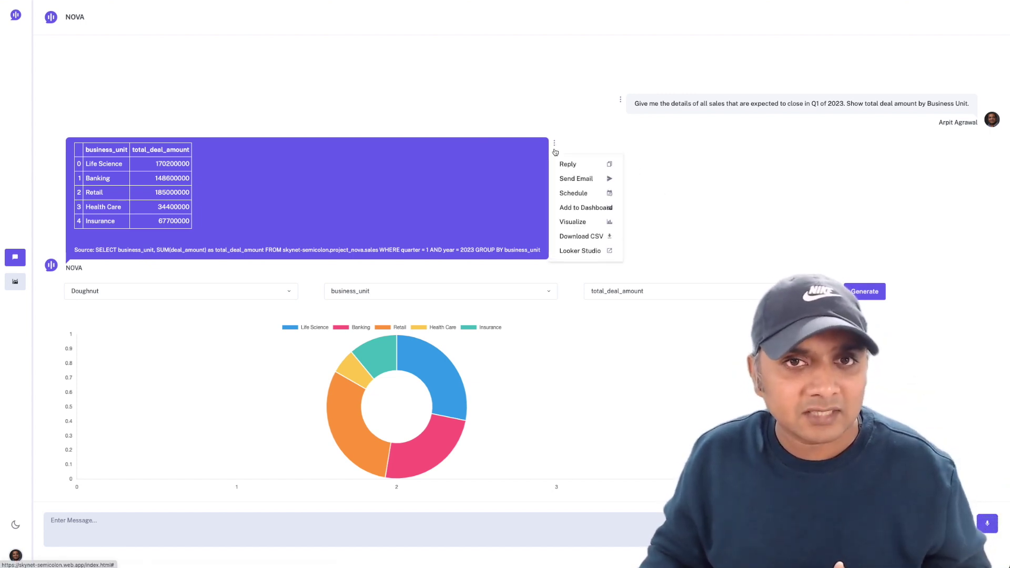
left_click(576, 252)
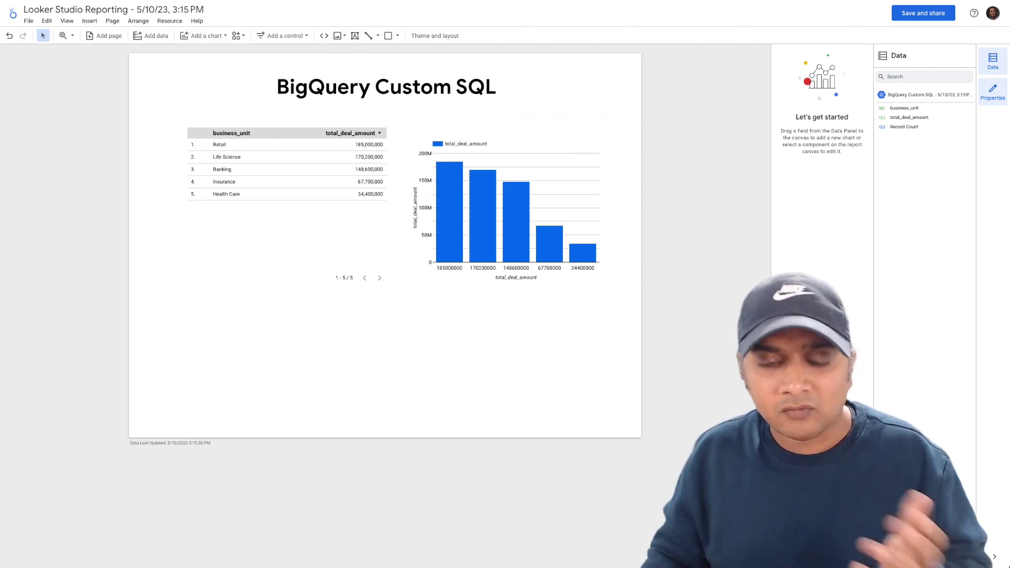
key("ctrl+w")
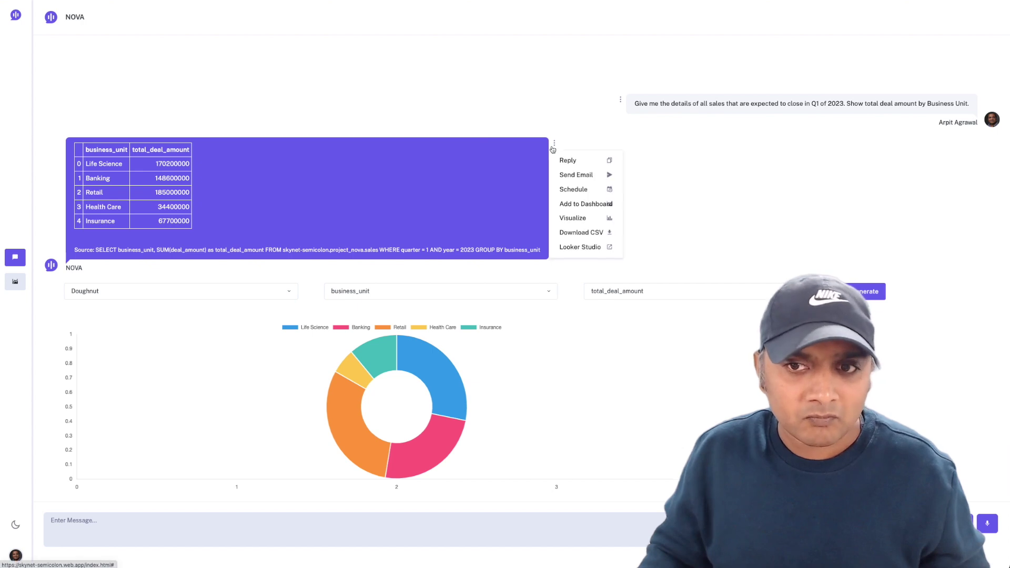
Close the ⋮ action menu on the business-unit totals result
left_click(553, 149)
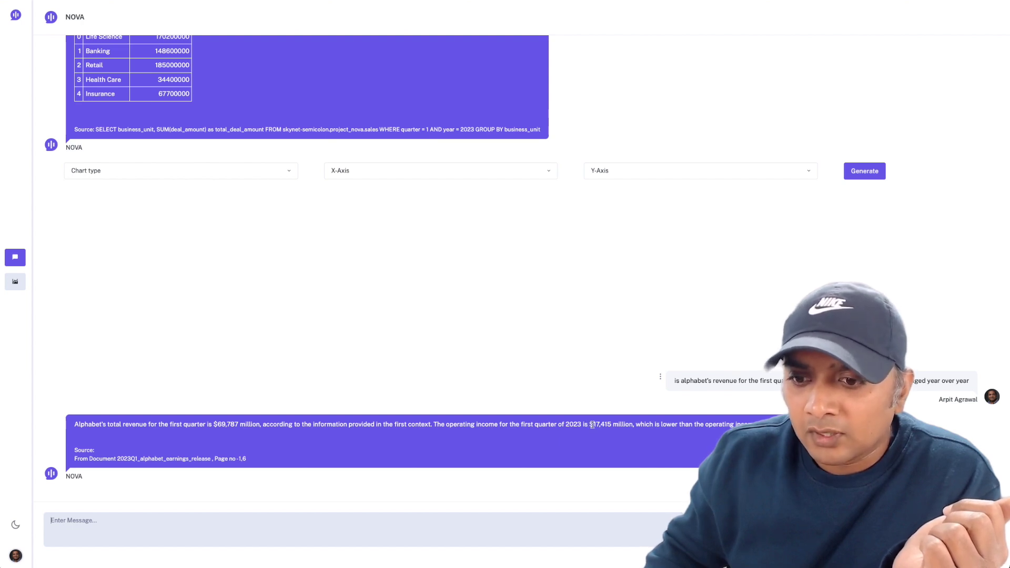
Highlight the $17,415 million operating income figure in NOVA's Alphabet answer
left_click_drag(589, 424, 620, 424)
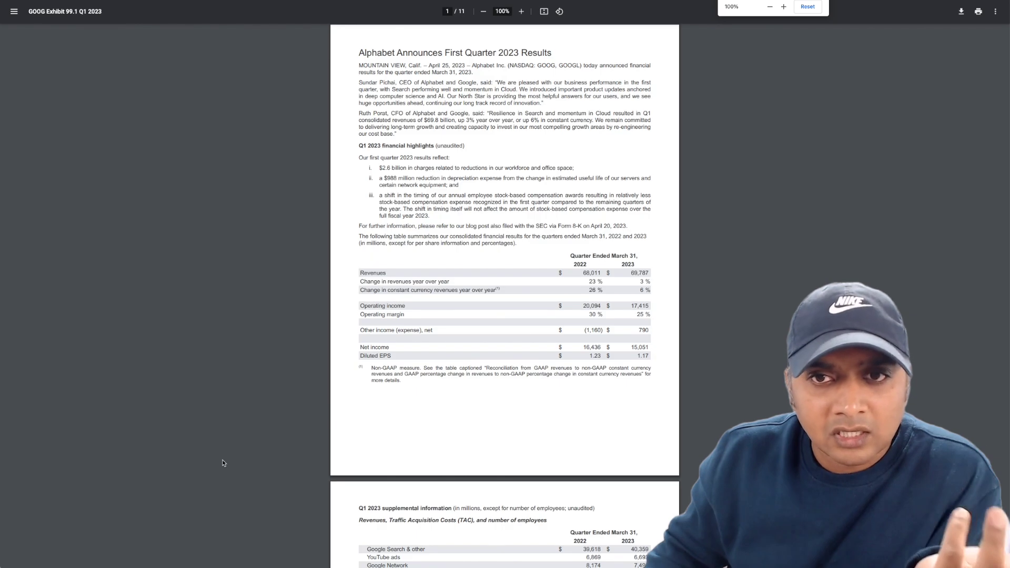
In the results table, select operating income of 20,094 (2022) and 17,415 (2023)
scroll(529, 133, "up", 5)
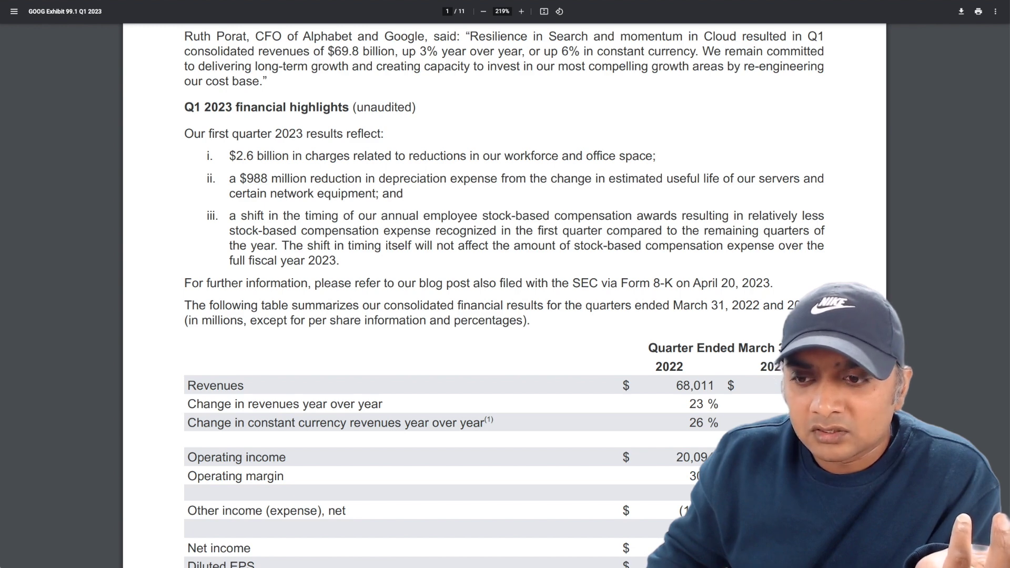
scroll(526, 295, "down", 3)
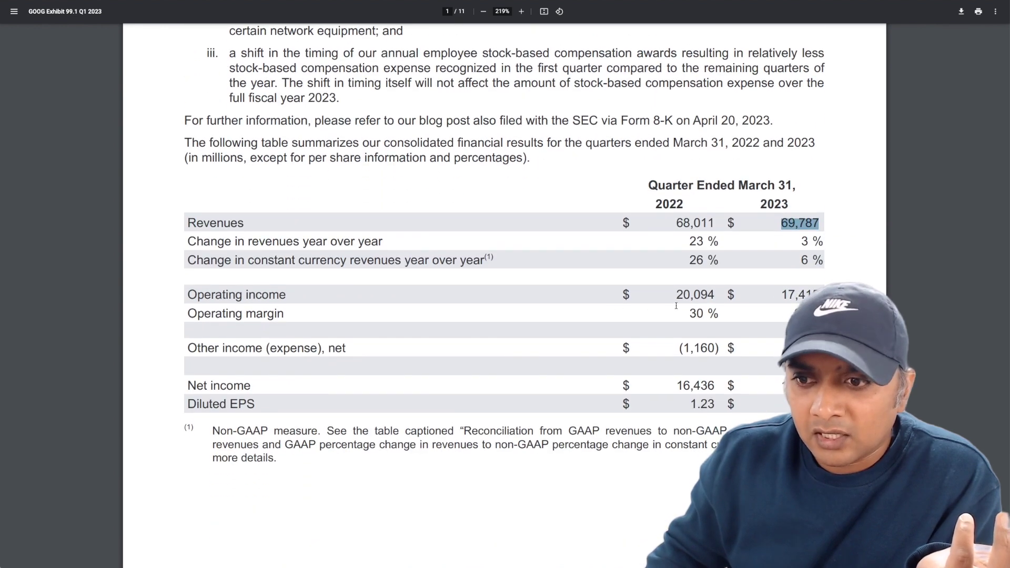
left_click_drag(675, 295, 712, 296)
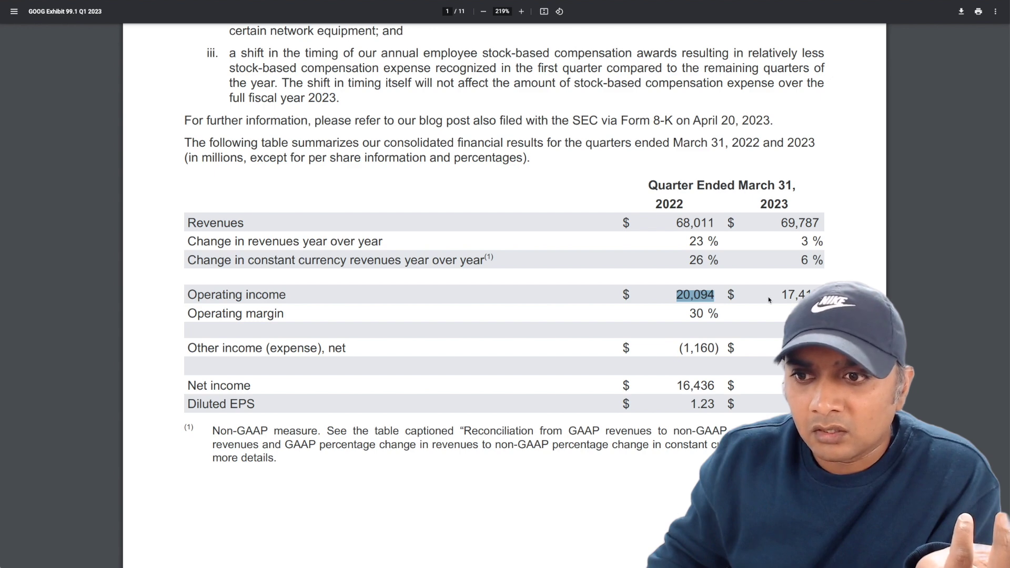
left_click_drag(781, 295, 818, 295)
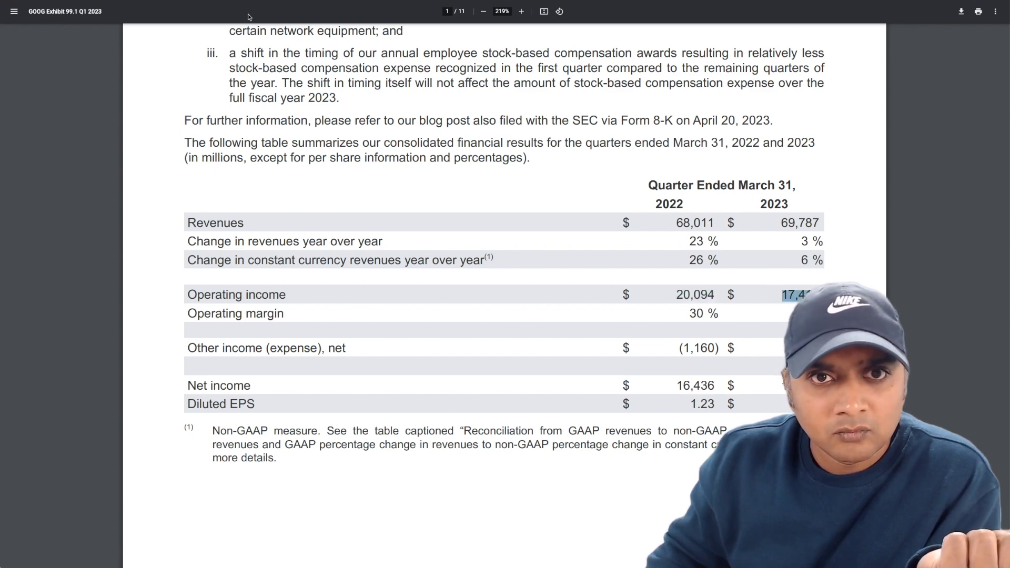
Back in NOVA, send the question about why OpenAI became a for-profit company
key("alt+Tab")
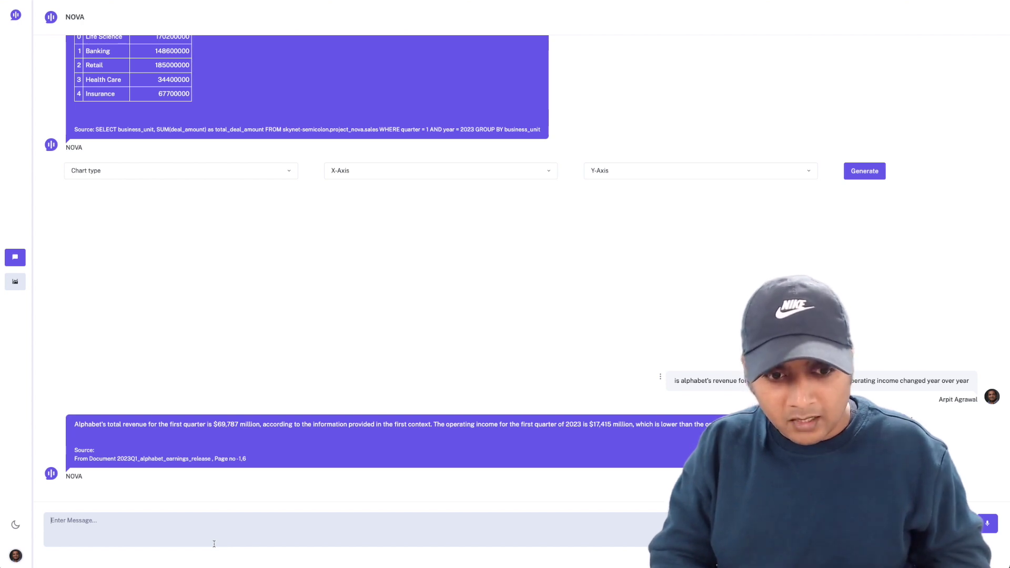
type("Wh")
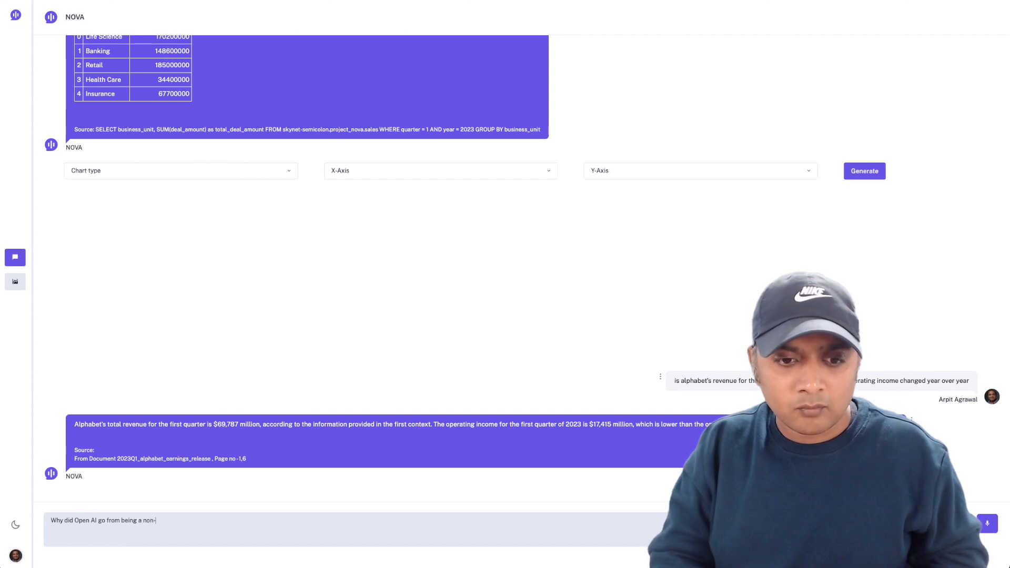
type("to a for profi")
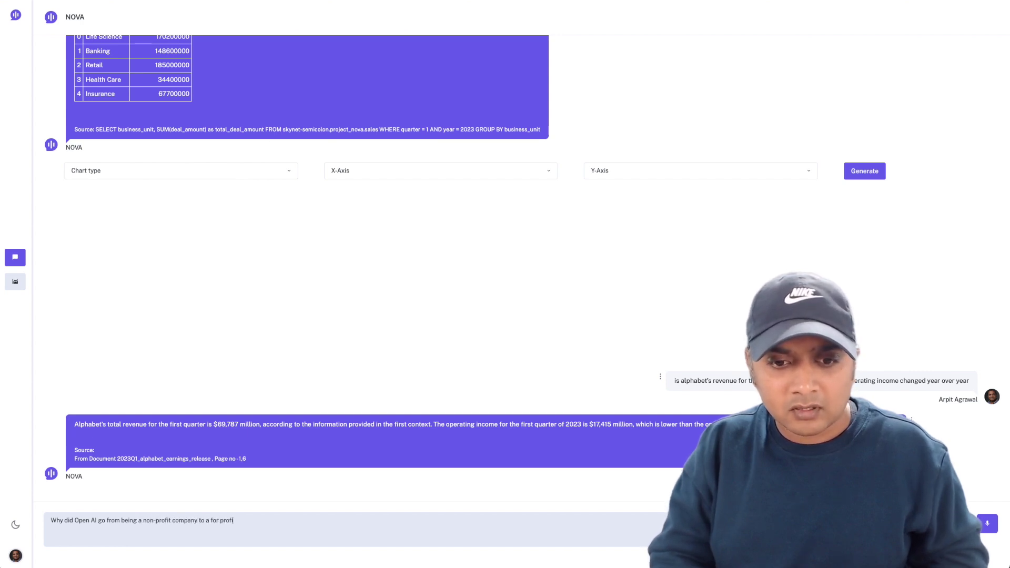
type("t company?")
key("Return")
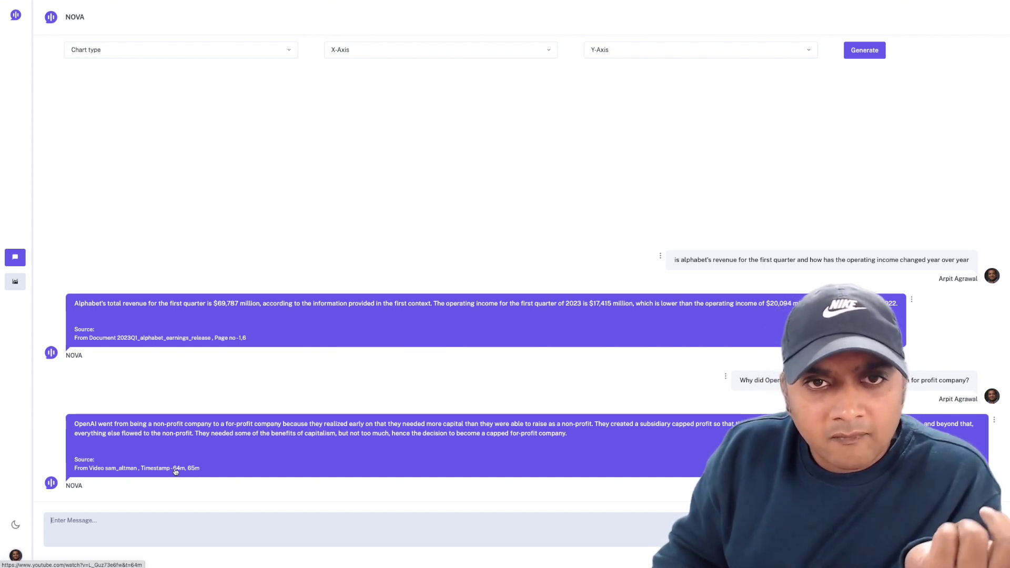
left_click(175, 470)
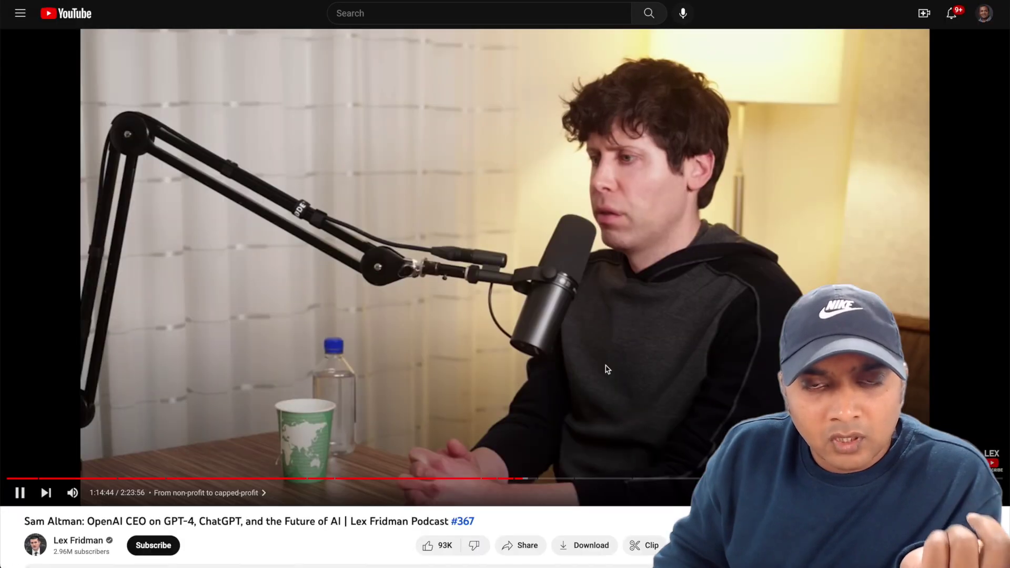